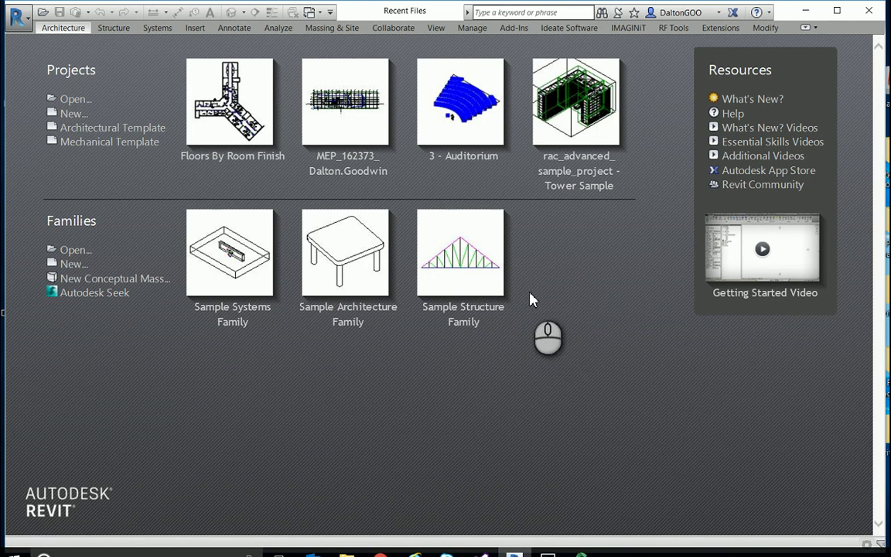
# - Create a new project with no template file, using the Imperial system of measurement
pyautogui.click(75, 114)
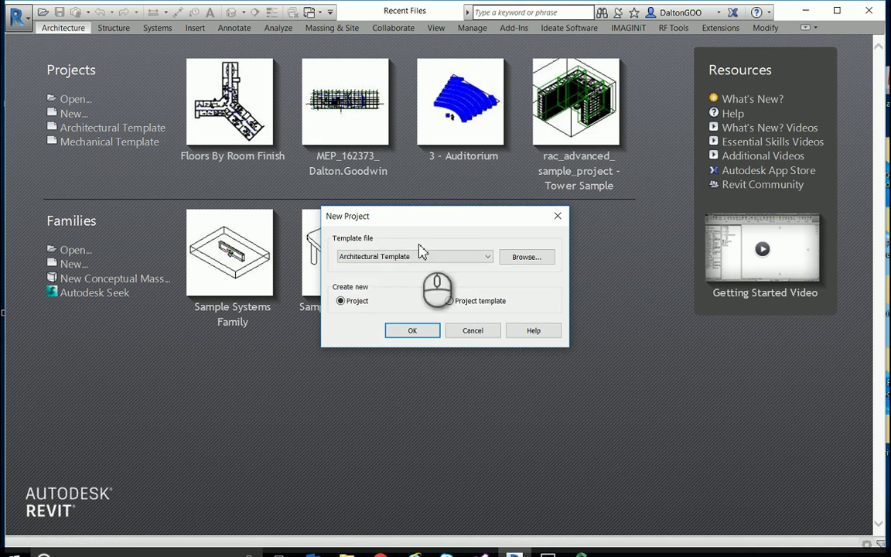
pyautogui.click(456, 253)
pyautogui.click(417, 276)
pyautogui.click(472, 256)
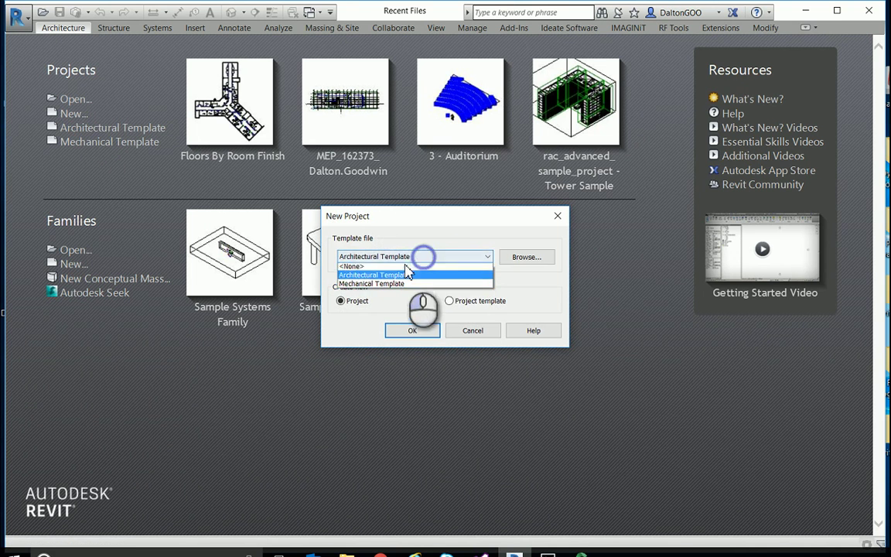
pyautogui.click(377, 268)
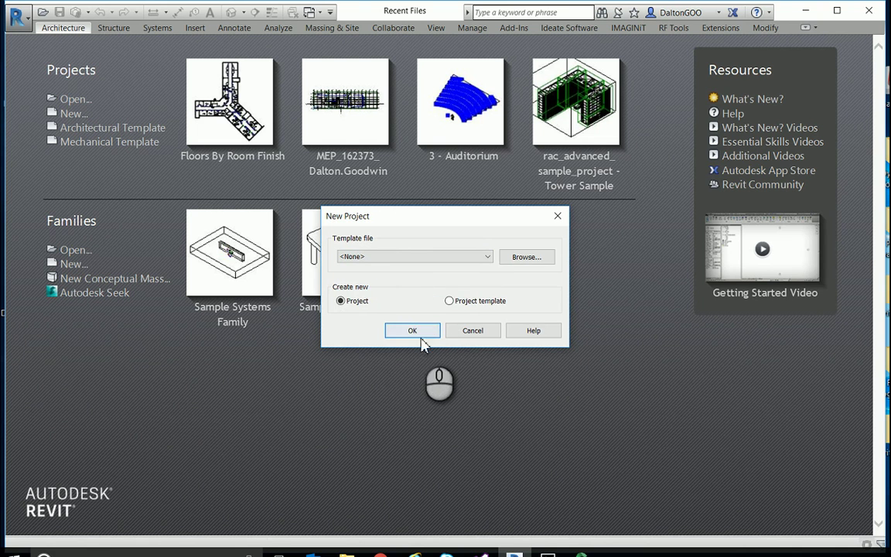
pyautogui.click(414, 331)
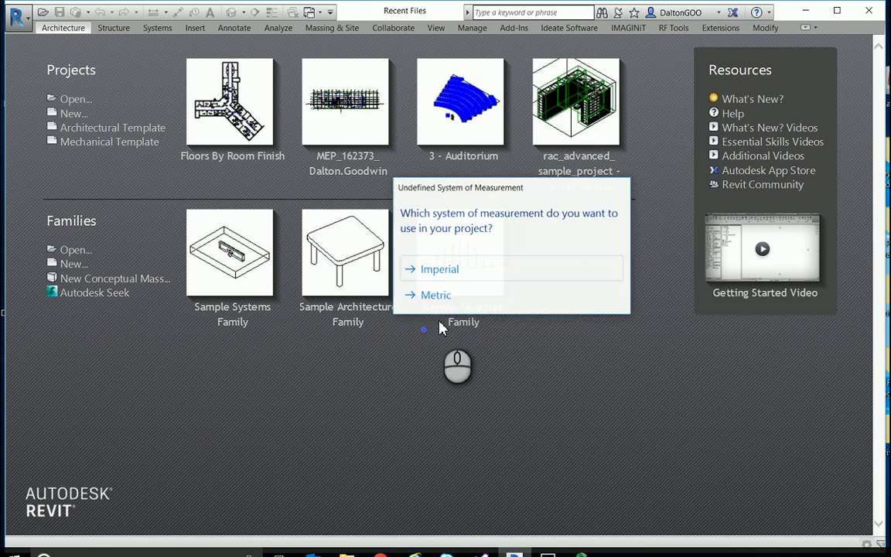
pyautogui.click(452, 271)
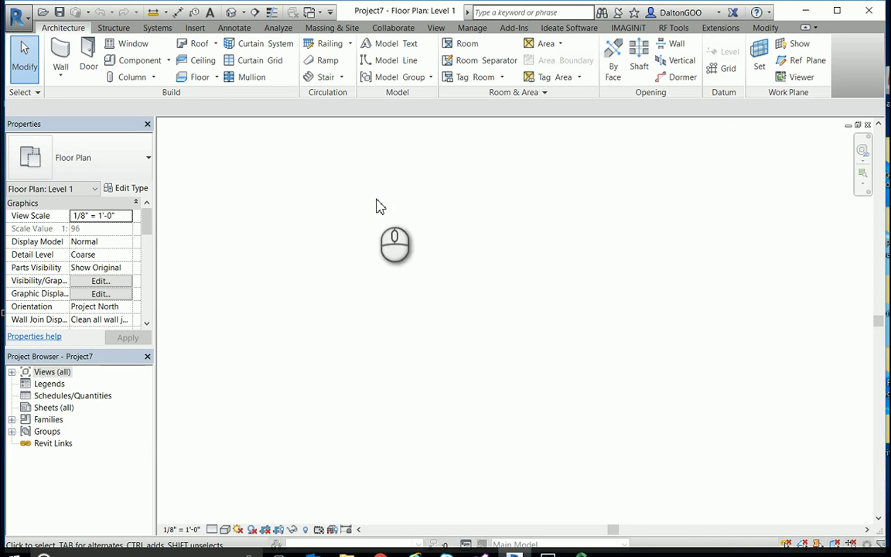
pyautogui.click(359, 261)
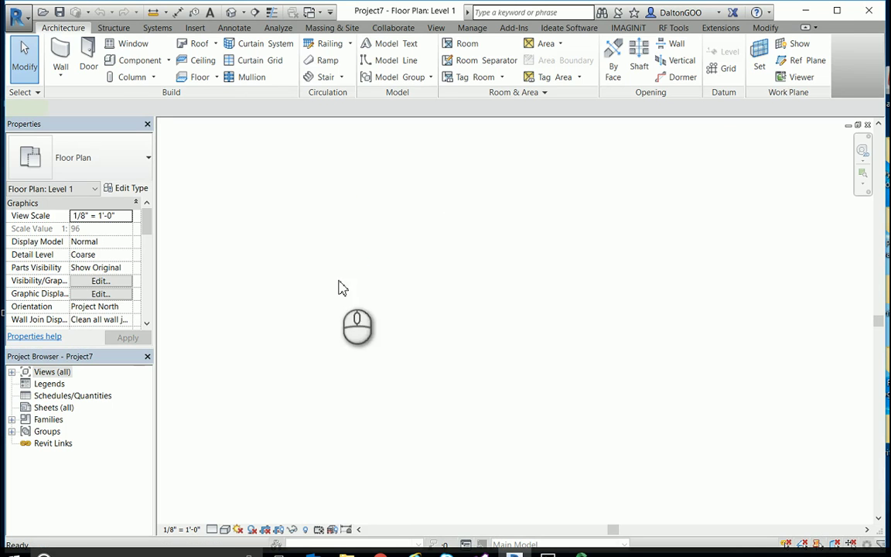
pyautogui.press('w')
pyautogui.press('a')
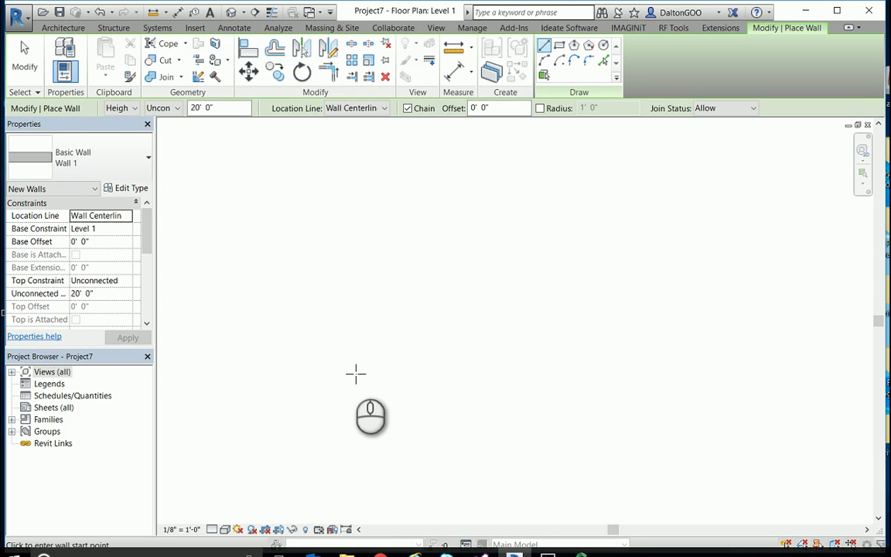
pyautogui.click(365, 362)
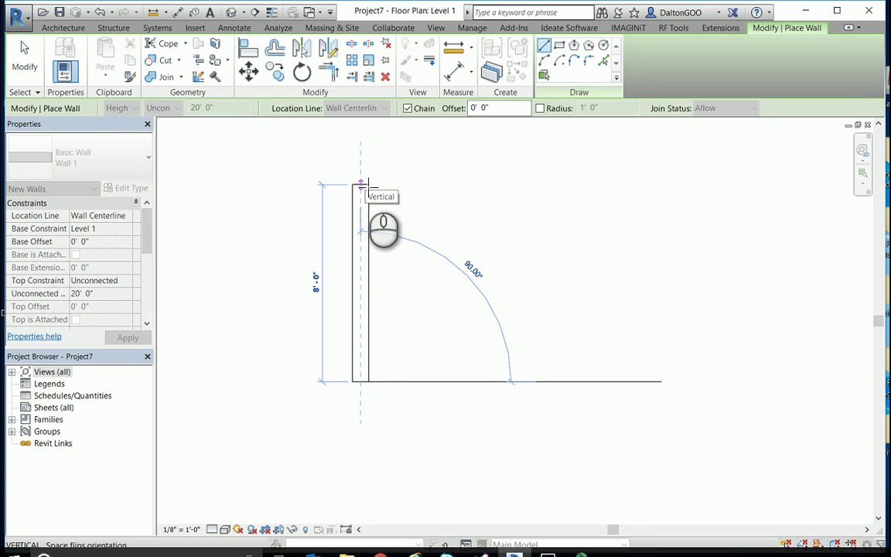
pyautogui.press('Escape')
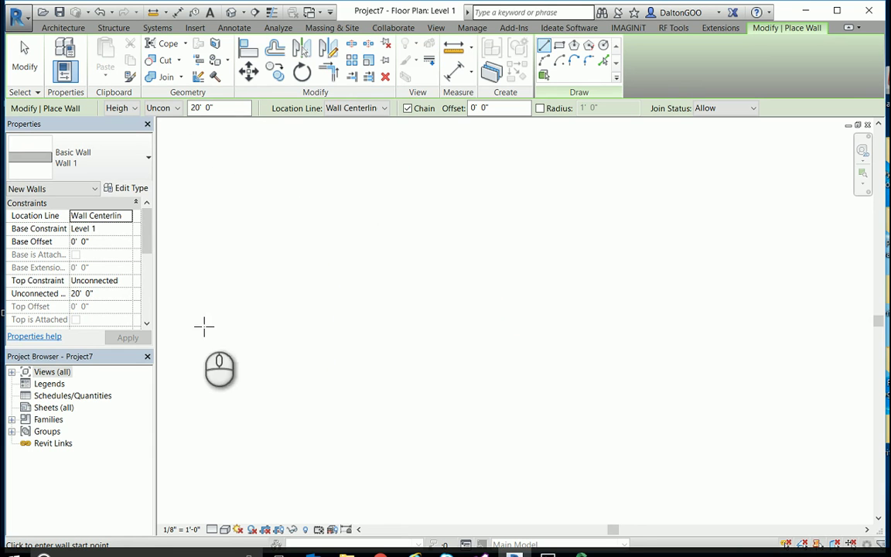
pyautogui.press('Escape')
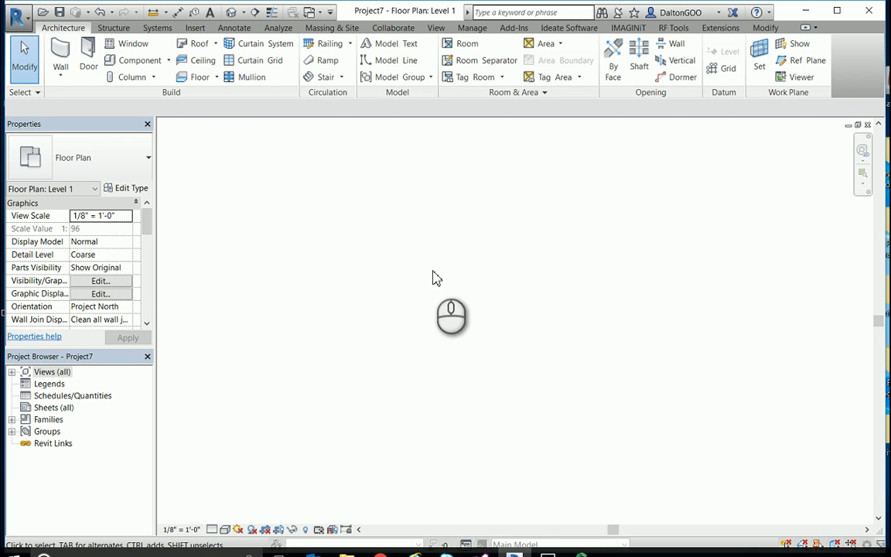
# - Open the Keyboard Shortcuts settings, look over the first commands in the list, and close them
pyautogui.press('s')
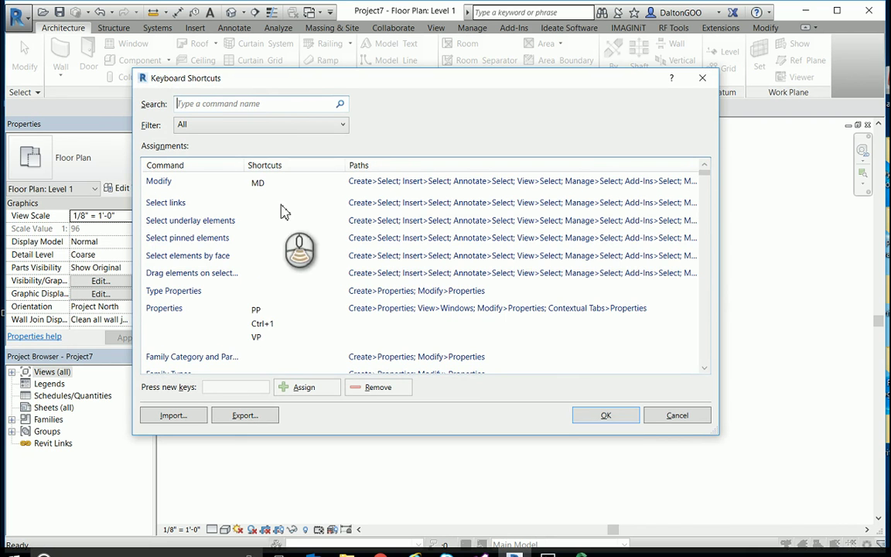
pyautogui.scroll(-5, 291, 207)
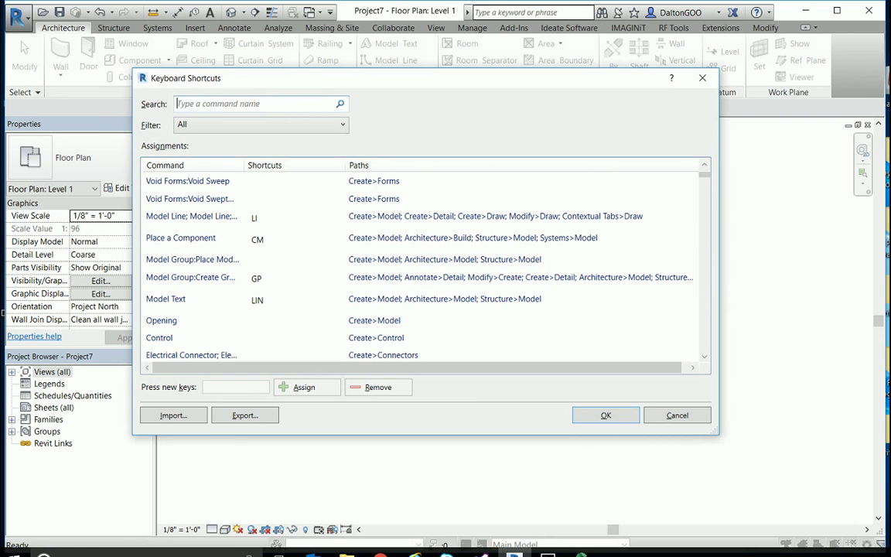
pyautogui.click(703, 78)
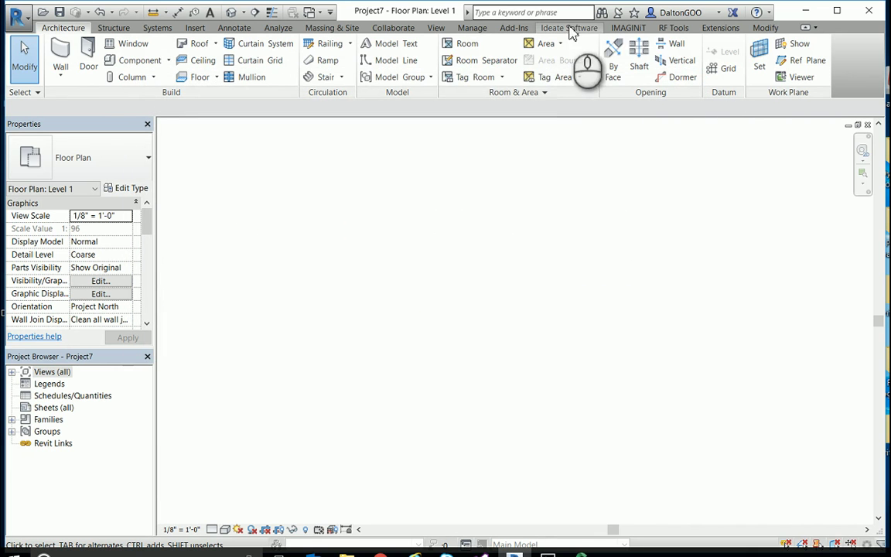
# - Open the Keyboard Shortcuts settings from the user interface options and look through the command assignments
pyautogui.click(436, 28)
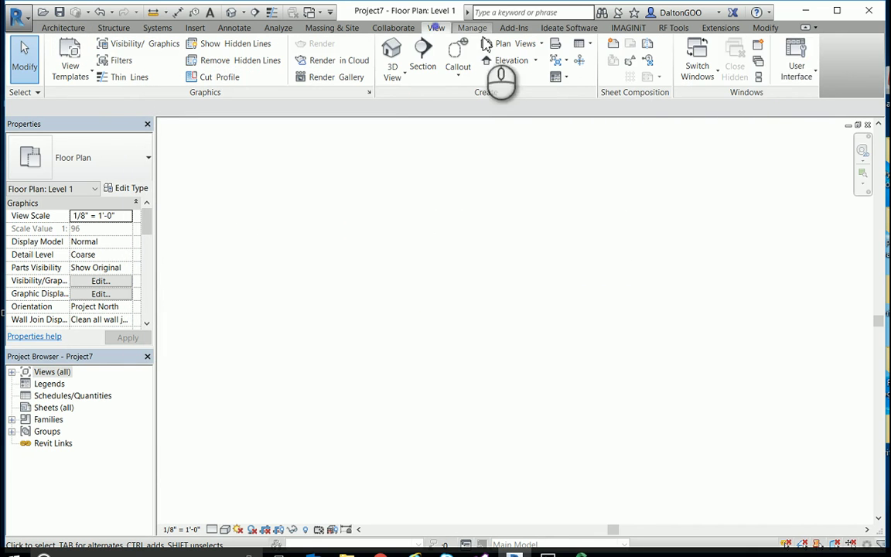
pyautogui.click(801, 69)
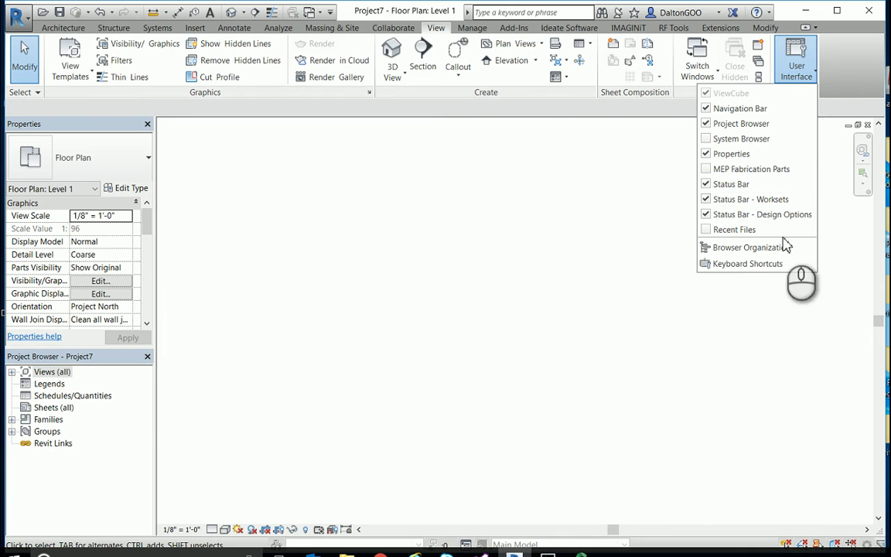
pyautogui.click(803, 71)
pyautogui.click(799, 68)
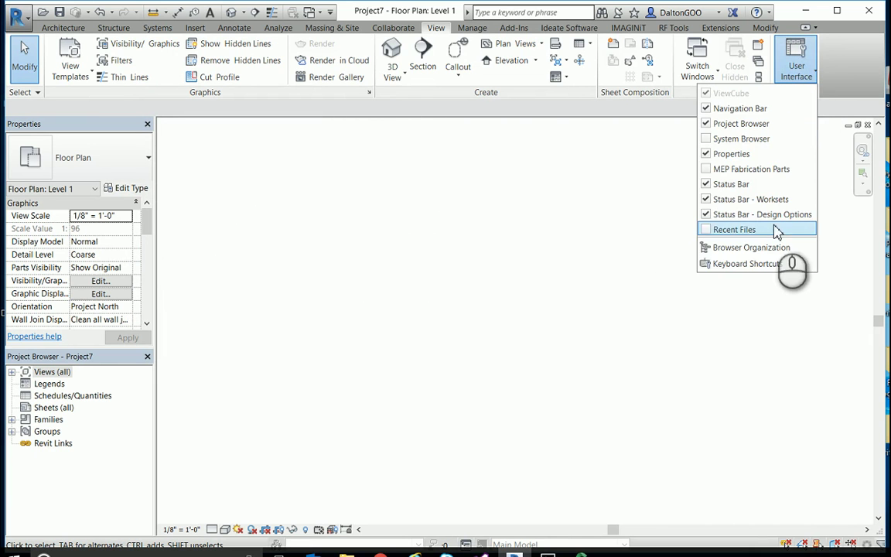
pyautogui.click(748, 264)
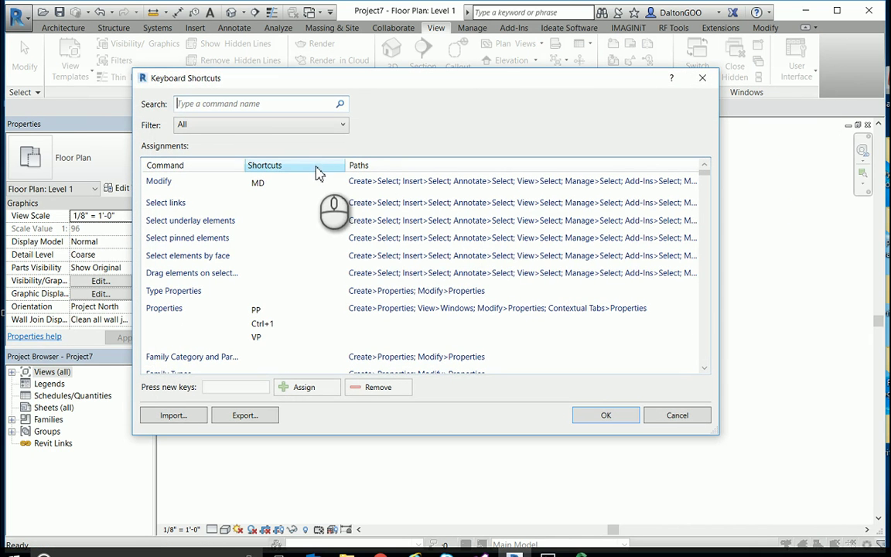
pyautogui.scroll(-2, 316, 213)
pyautogui.scroll(-20, 316, 213)
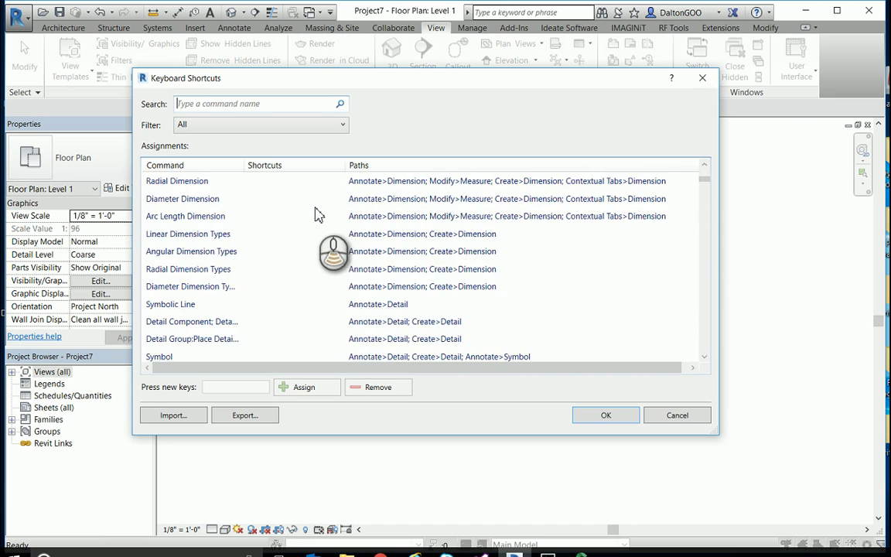
pyautogui.scroll(20, 316, 214)
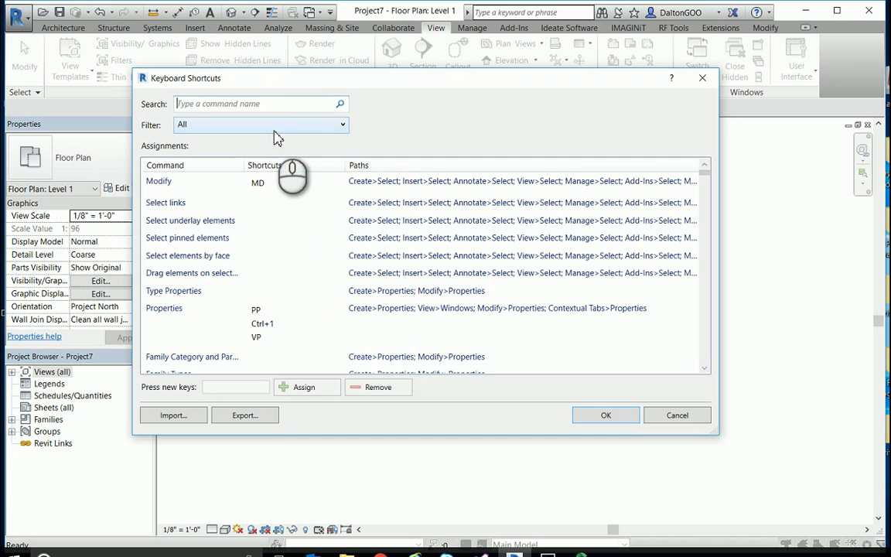
# - Search the keyboard shortcut commands for "line" and examine the shortcuts of the matching commands
pyautogui.click(267, 105)
pyautogui.write('line')
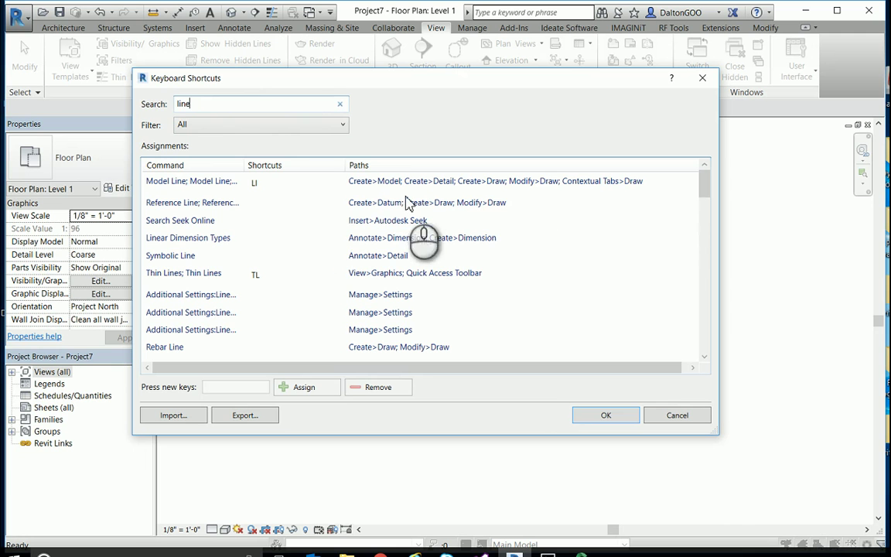
pyautogui.scroll(-3, 388, 224)
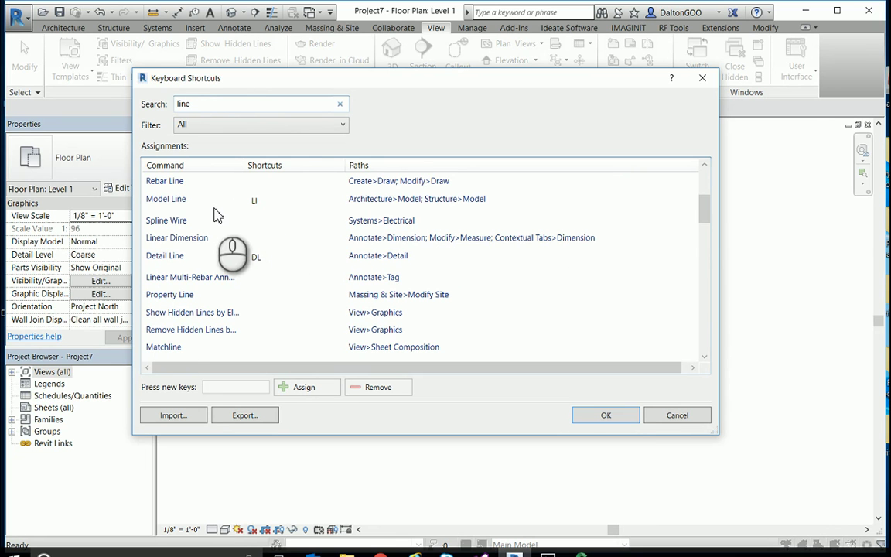
pyautogui.scroll(3, 232, 209)
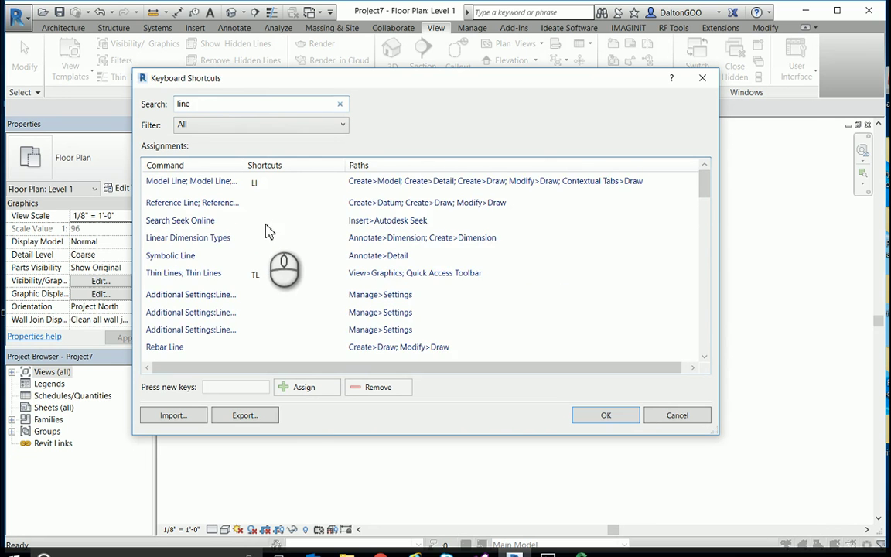
pyautogui.scroll(-1, 259, 224)
pyautogui.scroll(1, 267, 220)
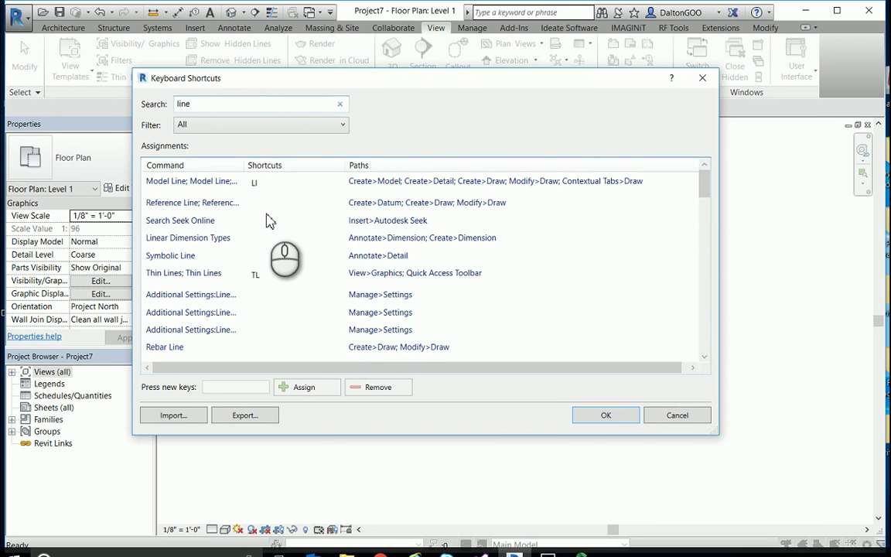
# - Assign the shortcut LIN to the Search Seek Online command, accepting the duplicate assignment
pyautogui.click(264, 103)
pyautogui.click(255, 185)
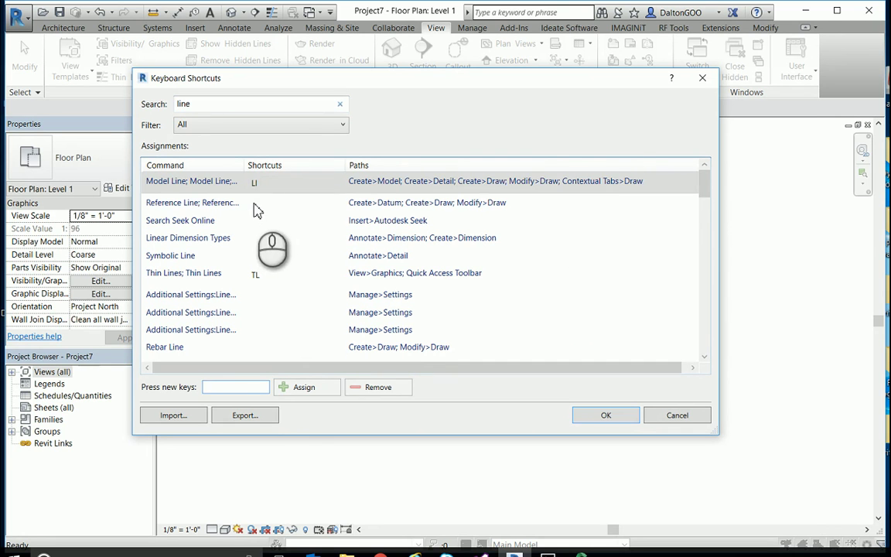
pyautogui.click(259, 202)
pyautogui.click(255, 224)
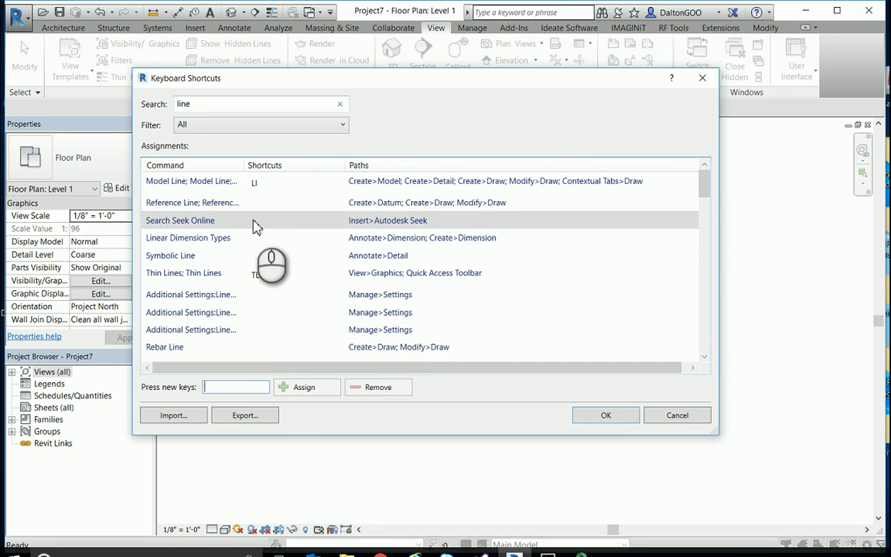
pyautogui.click(265, 388)
pyautogui.write('LIN')
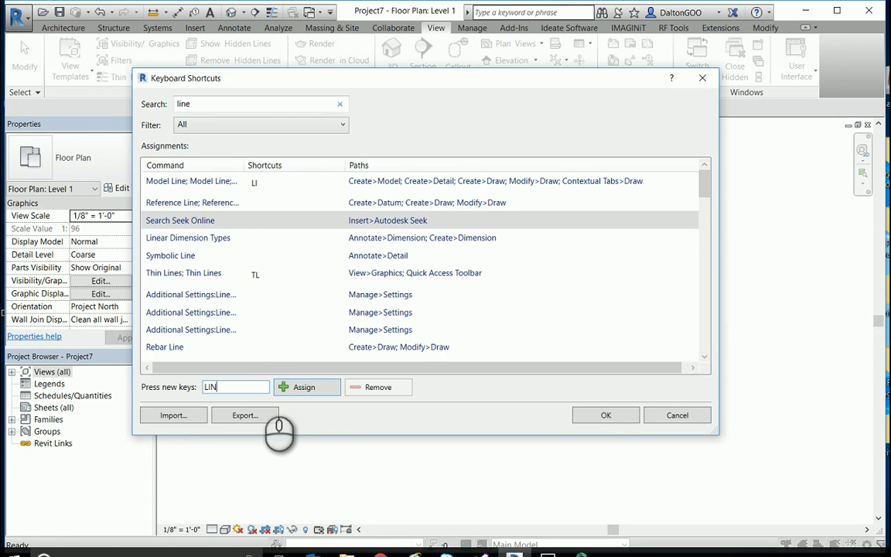
pyautogui.click(302, 389)
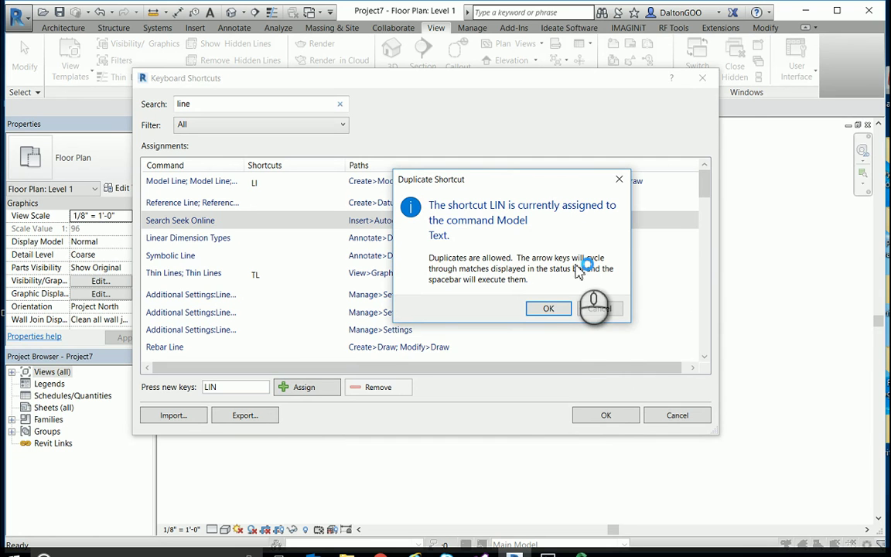
pyautogui.click(551, 311)
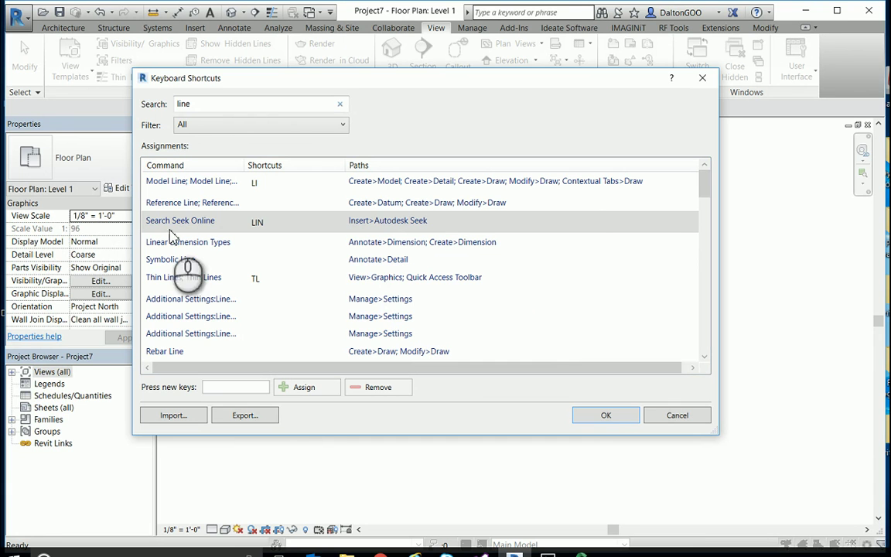
pyautogui.click(337, 225)
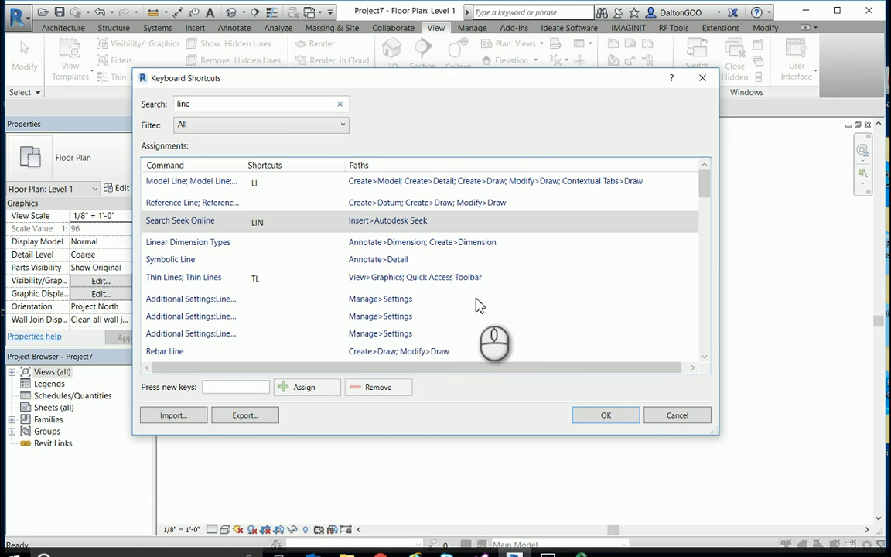
# - Look through the rest of the line-related commands and their shortcuts and paths
pyautogui.scroll(-6, 325, 209)
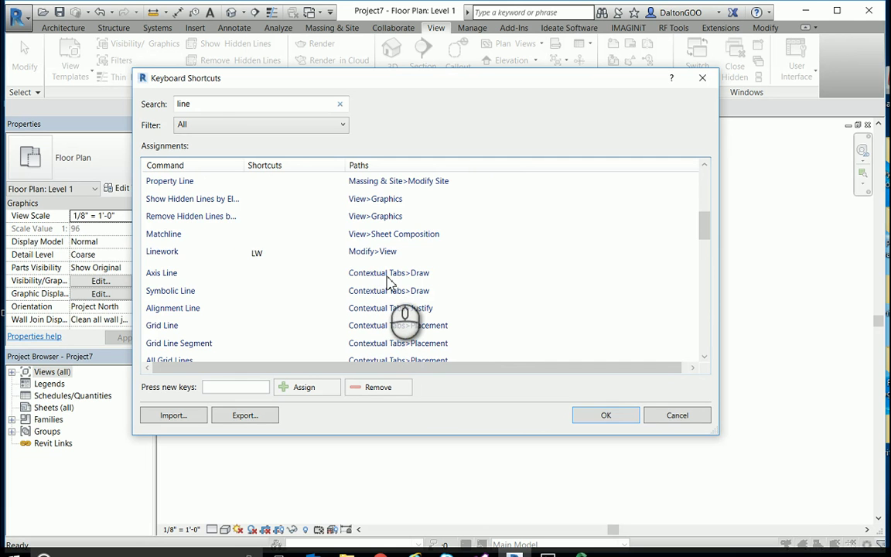
pyautogui.scroll(-4, 379, 275)
pyautogui.scroll(4, 379, 271)
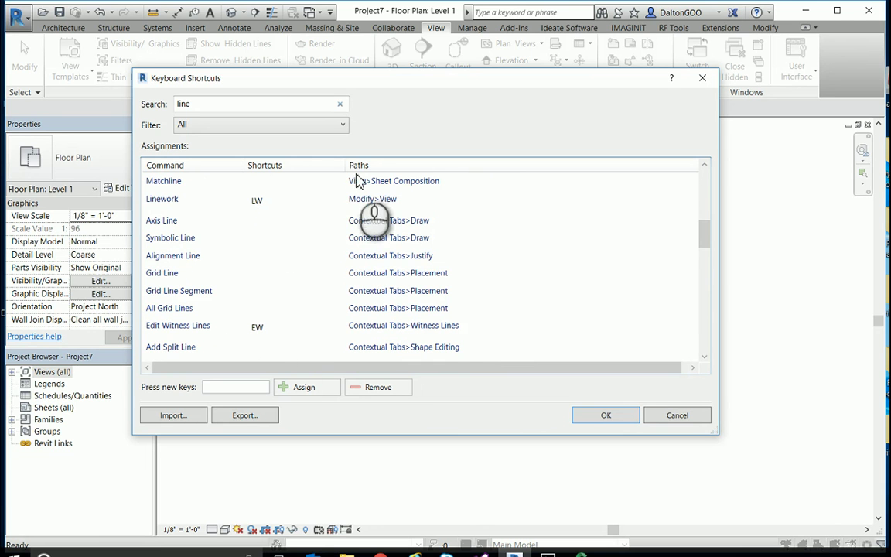
pyautogui.scroll(5, 387, 236)
# - Open the keyboard shortcuts export, cancel it without saving a file, and accept the shortcut changes
pyautogui.click(338, 219)
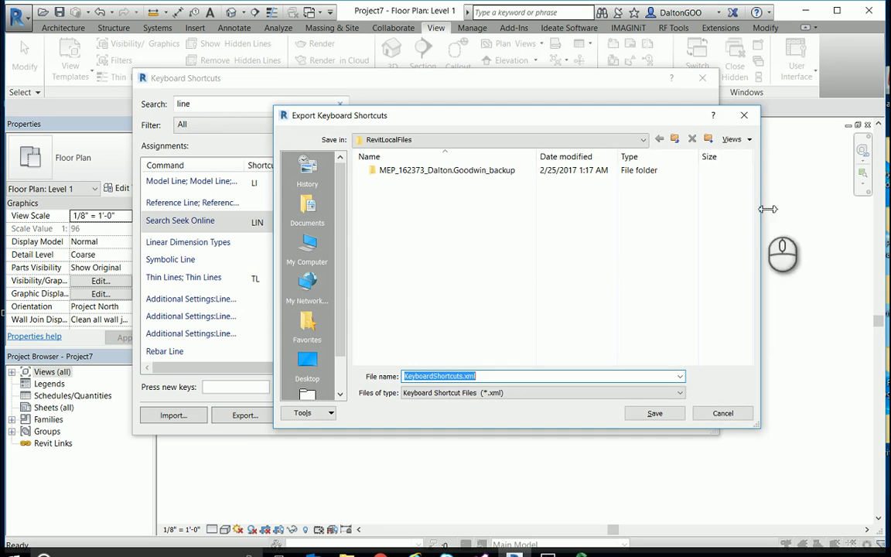
pyautogui.click(745, 115)
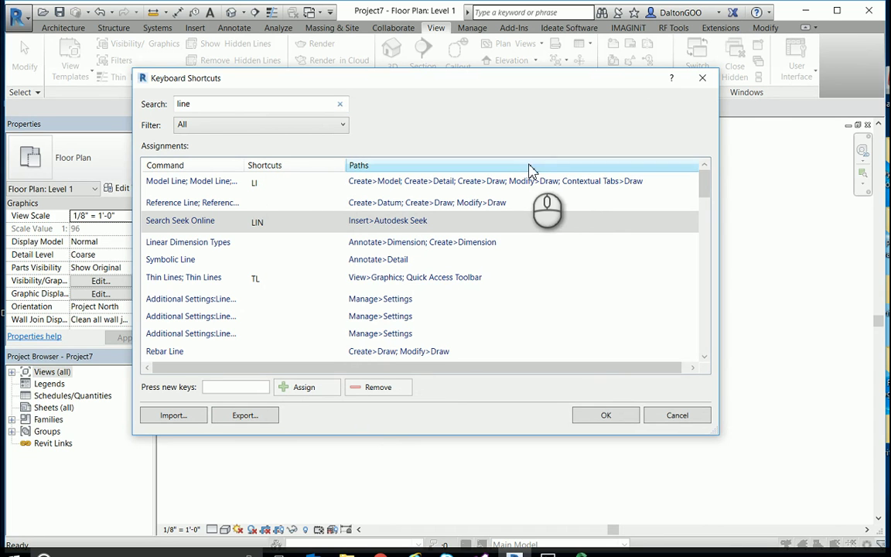
pyautogui.click(298, 222)
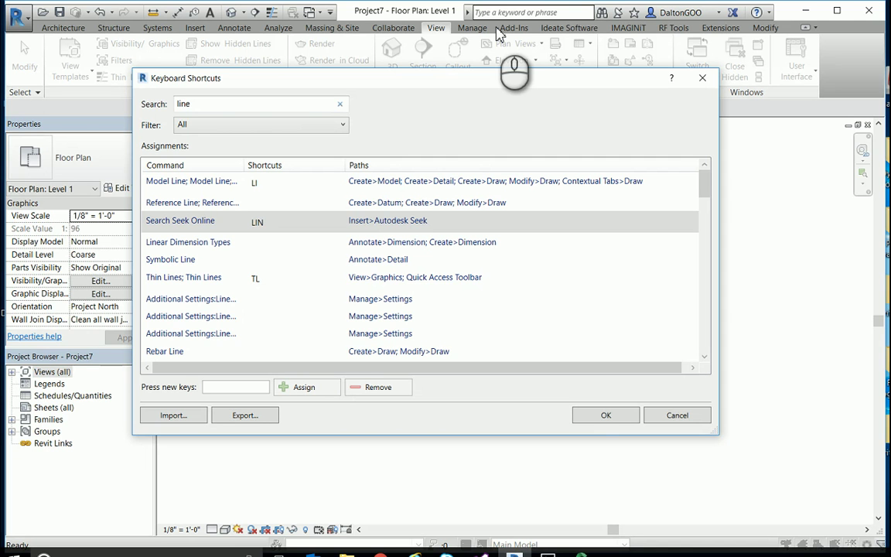
pyautogui.click(611, 419)
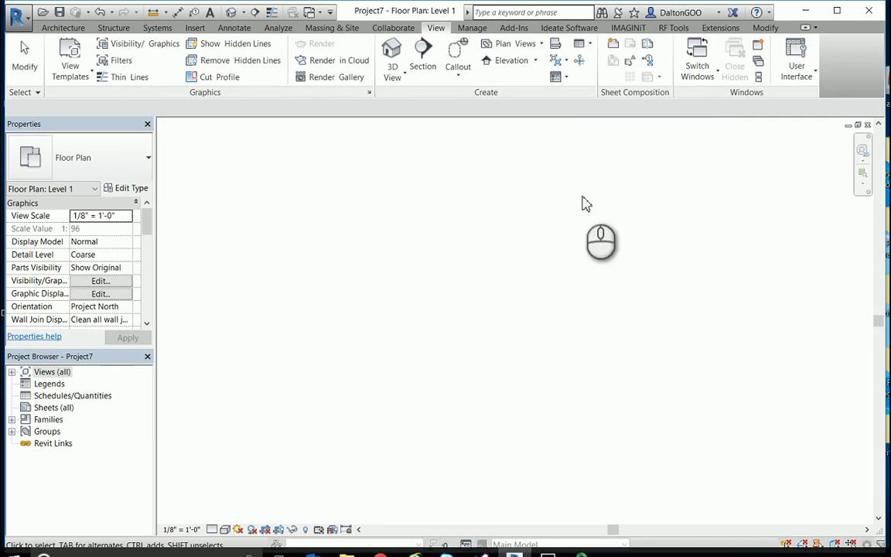
# - Test the MD shortcut for Modify and the MT shortcut for Model Text, closing the text editor without placing anything
pyautogui.press('m')
pyautogui.press('d')
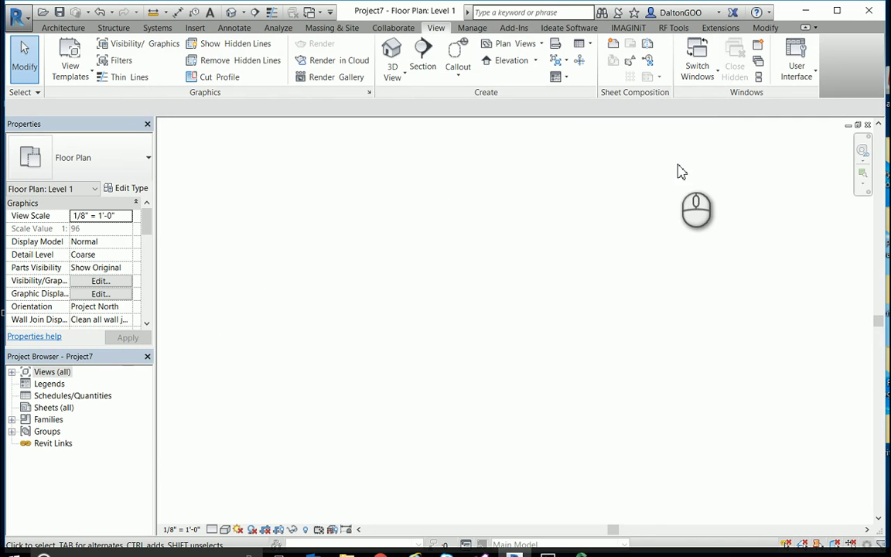
pyautogui.click(571, 189)
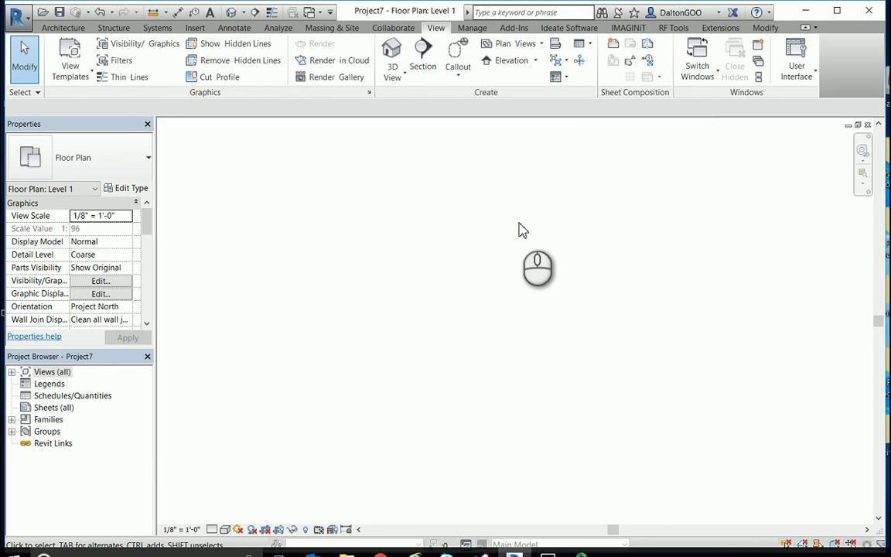
pyautogui.press('m')
pyautogui.press('t')
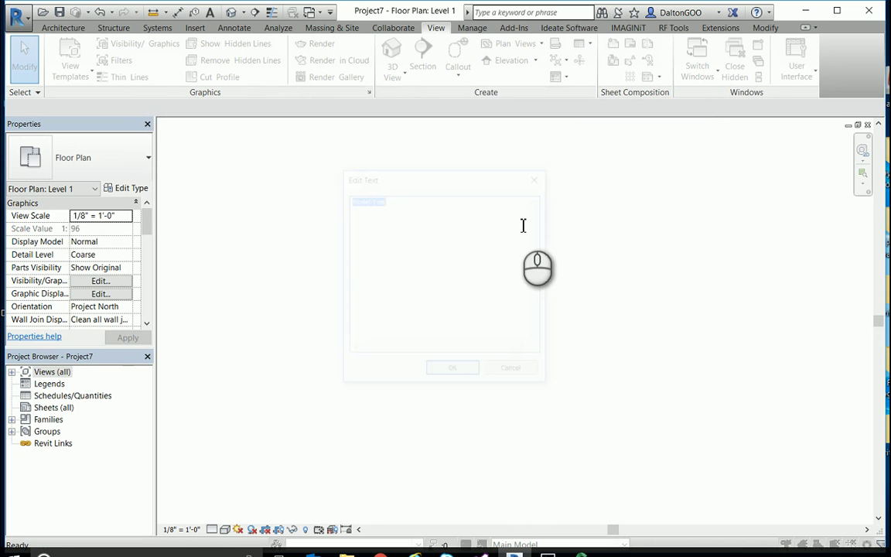
pyautogui.click(537, 160)
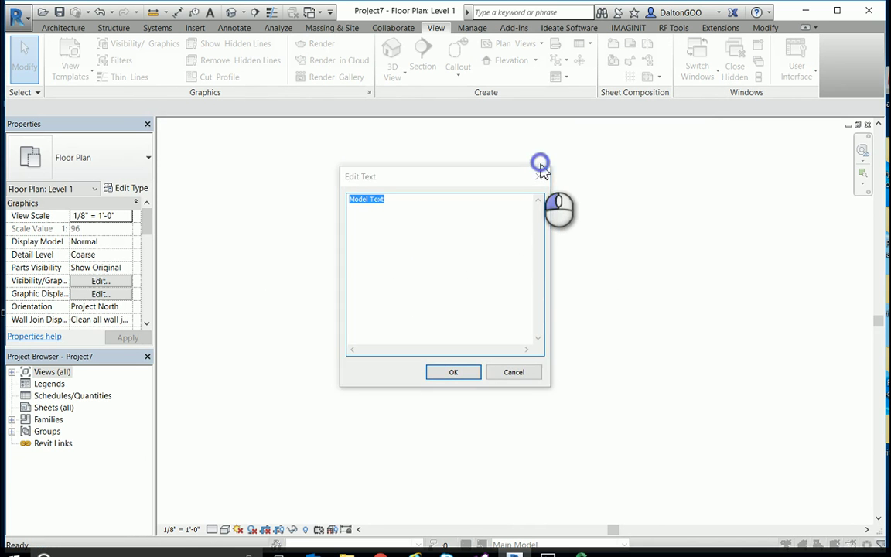
pyautogui.click(539, 175)
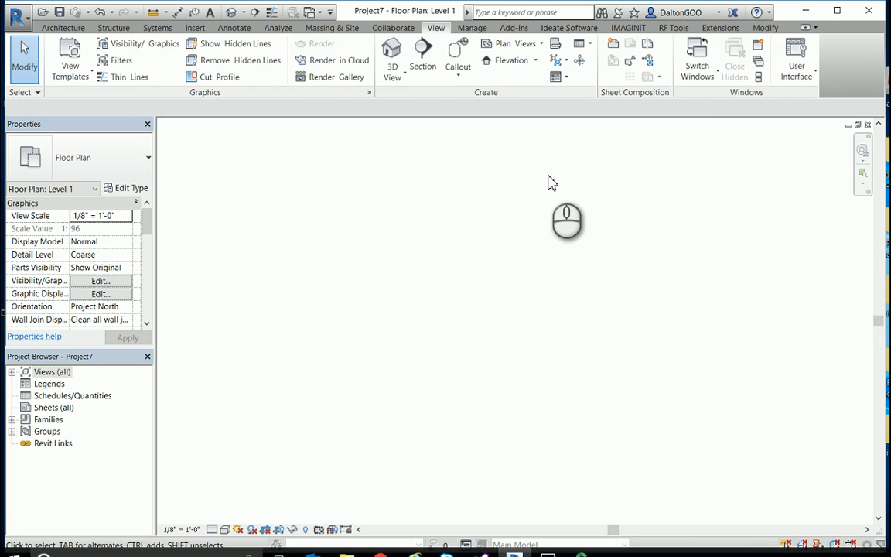
# - Start the LI shortcut and reposition the Revit window so that the whole status bar can be read
pyautogui.press('l')
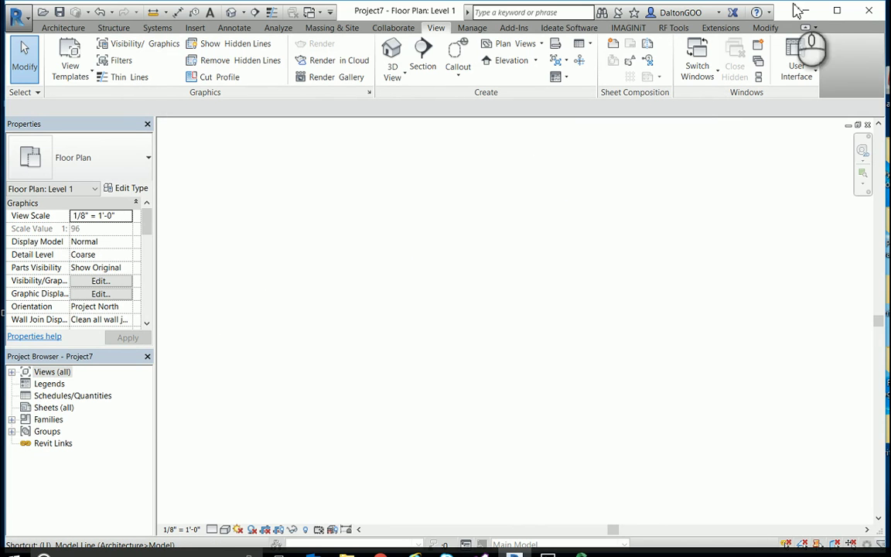
pyautogui.click(427, 15)
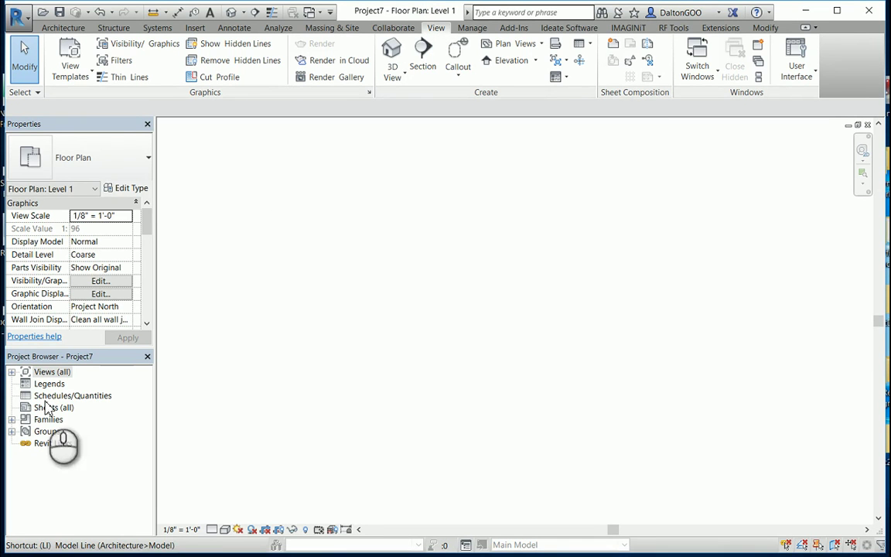
pyautogui.click(358, 376)
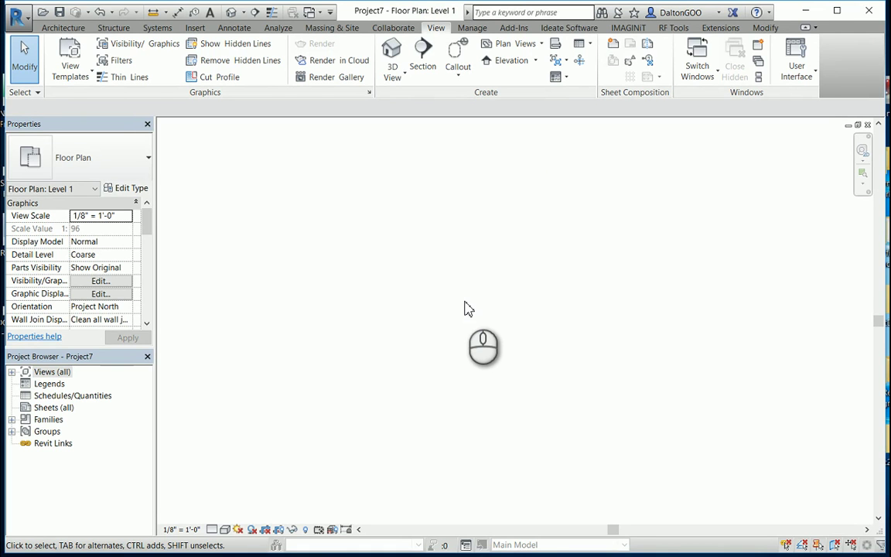
# - Test the LI shortcut for Model Line and the MT shortcut for Model Text, cancelling each command without creating anything
pyautogui.press('l')
pyautogui.press('i')
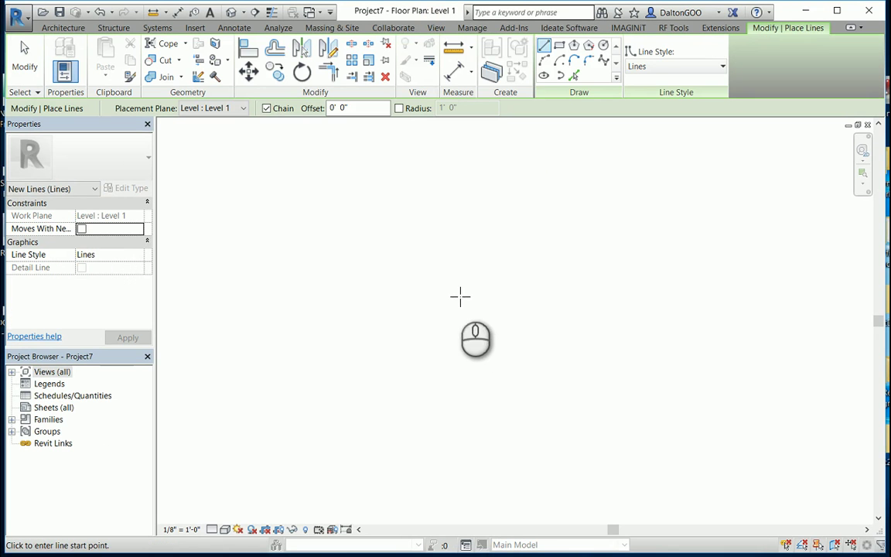
pyautogui.press('Escape')
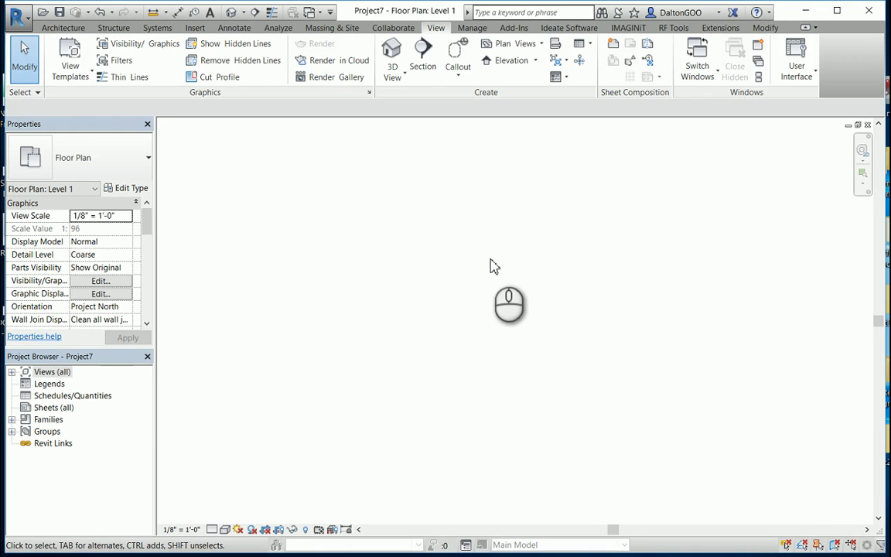
pyautogui.press('m')
pyautogui.press('t')
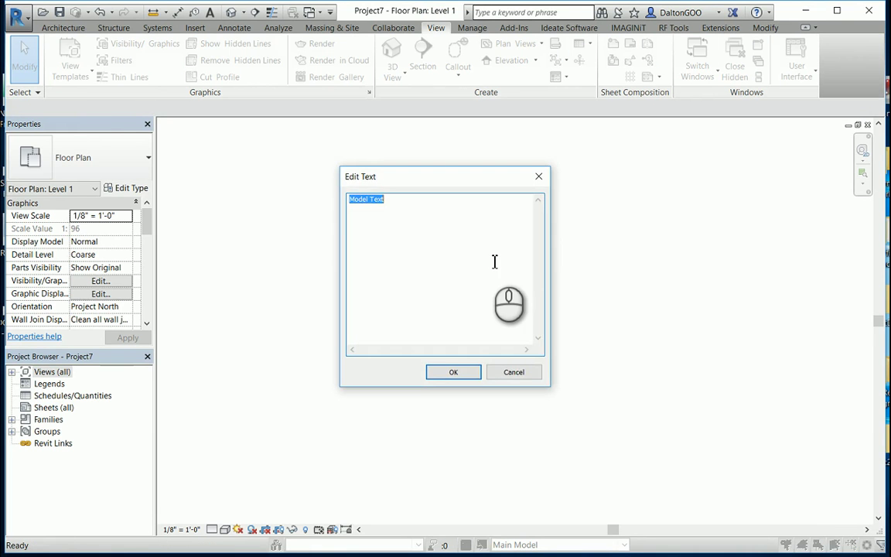
pyautogui.press('Escape')
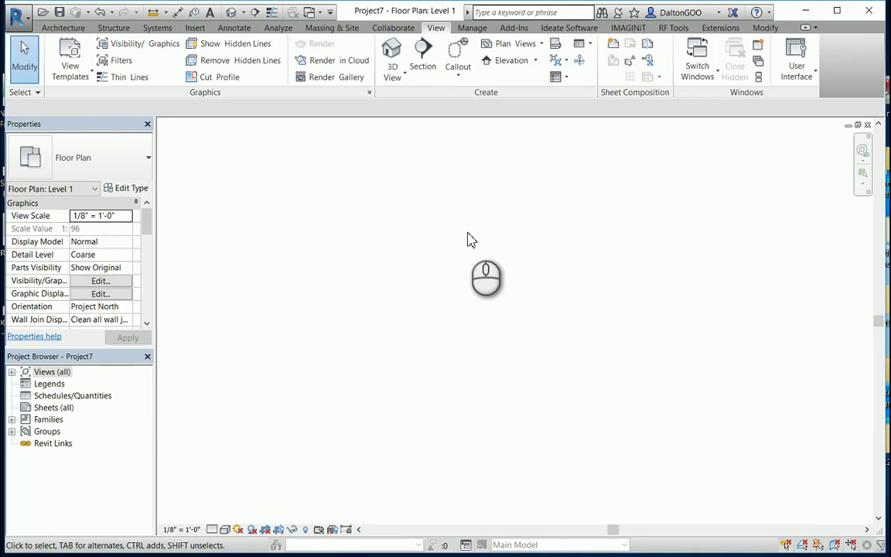
# - Open the keyboard shortcuts settings with the KS shortcut and look through the full command list and its assigned shortcuts
pyautogui.press('k')
pyautogui.press('s')
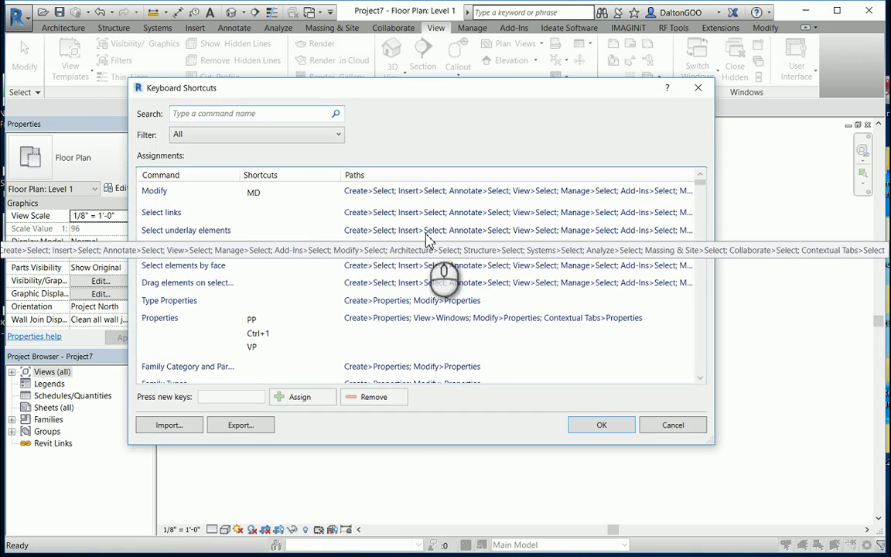
pyautogui.scroll(-3, 375, 263)
pyautogui.scroll(3, 369, 245)
pyautogui.scroll(-8, 314, 252)
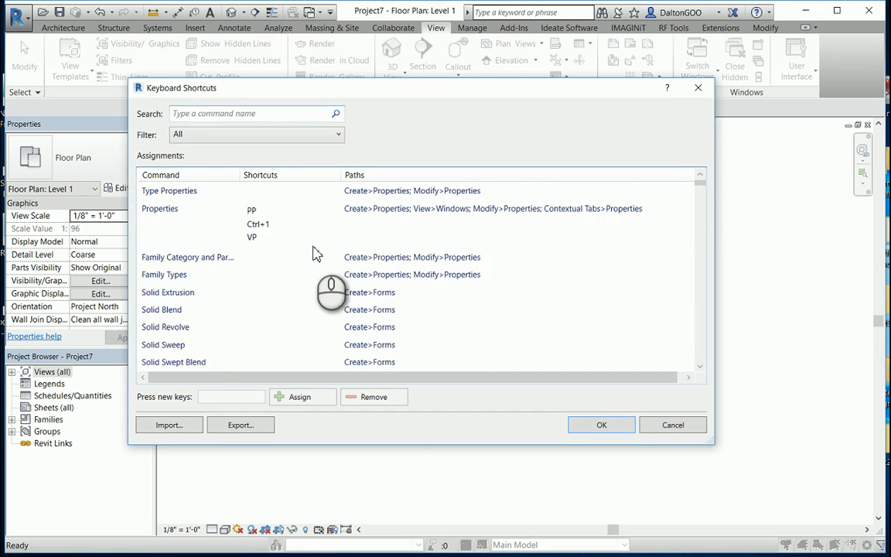
pyautogui.scroll(-1, 309, 252)
pyautogui.scroll(2, 279, 288)
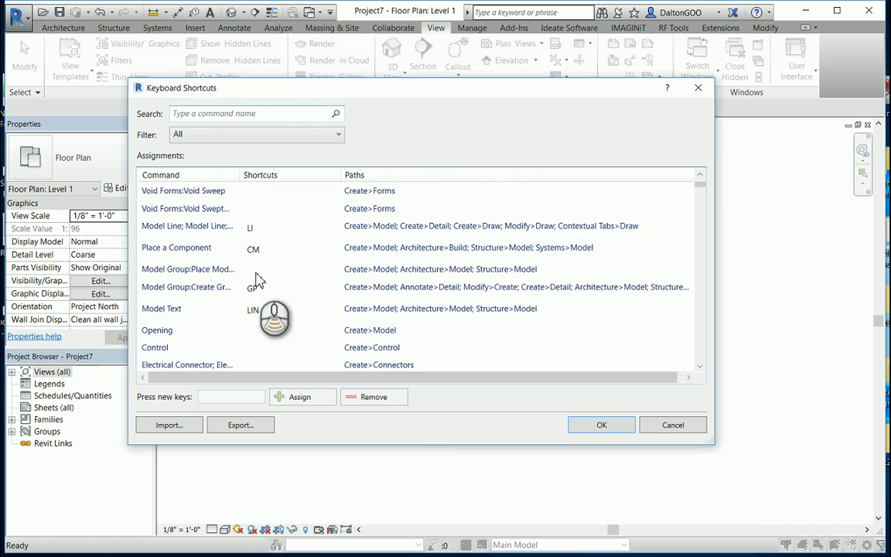
pyautogui.scroll(-2, 257, 281)
pyautogui.scroll(-2, 259, 280)
# - Search the shortcut commands for "lin" and locate the Model Line command with the path Architecture>Model; Structure>Model
pyautogui.click(253, 116)
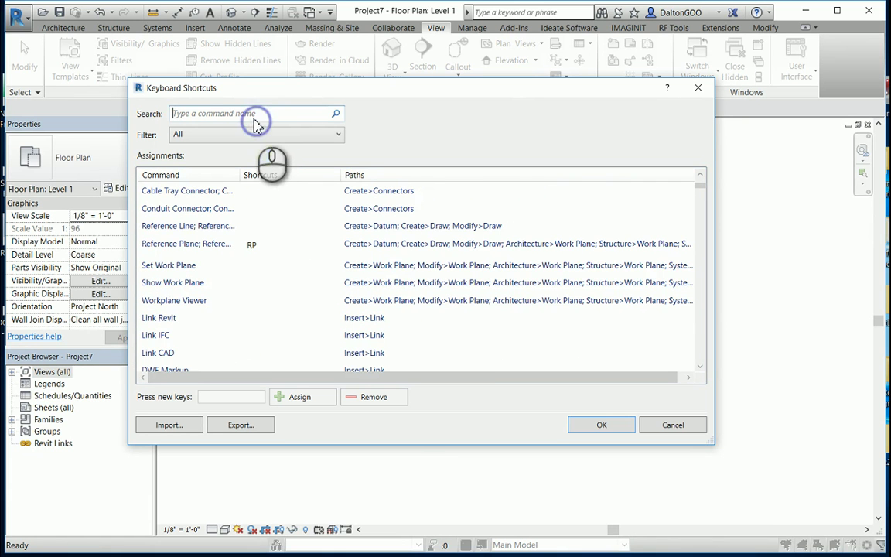
pyautogui.write('lin')
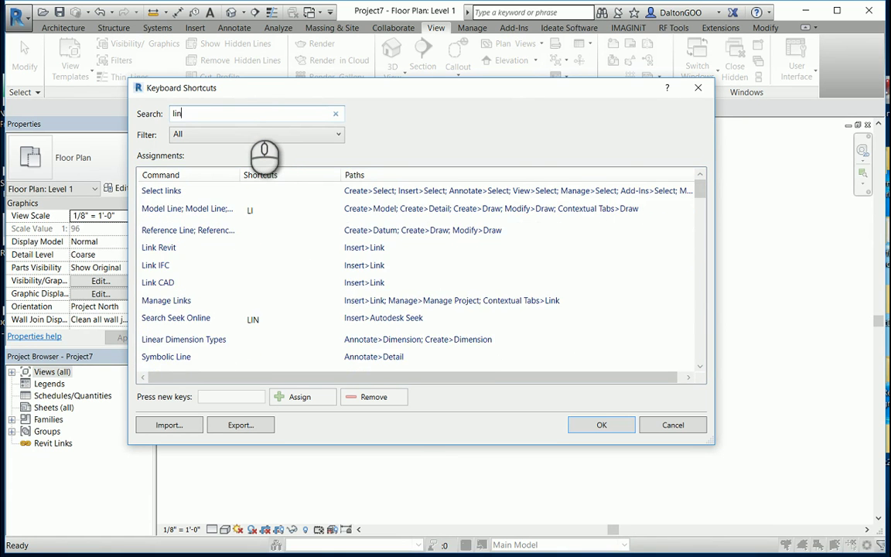
pyautogui.scroll(-5, 272, 240)
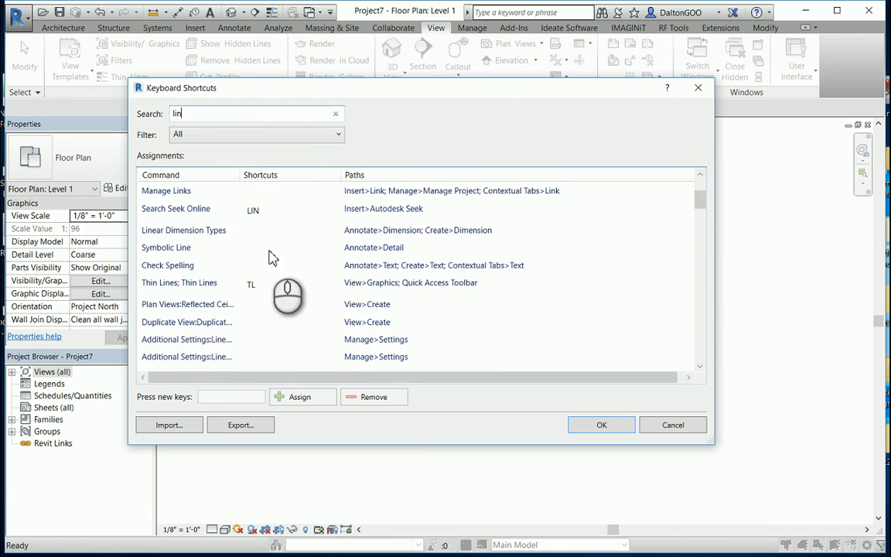
pyautogui.scroll(2, 263, 280)
pyautogui.scroll(-3, 259, 302)
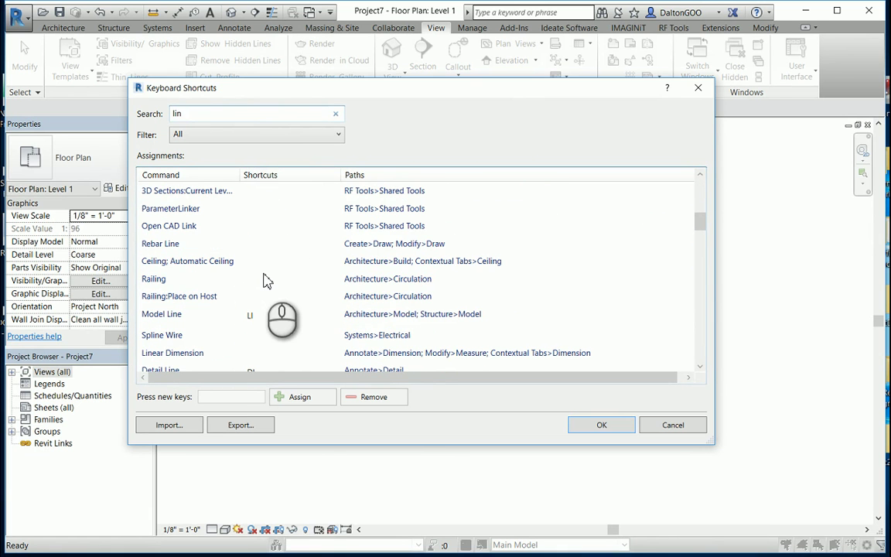
# - Assign the additional shortcut LIN to the Model Line command, accept the duplicate assignment and save the shortcut changes
pyautogui.click(261, 314)
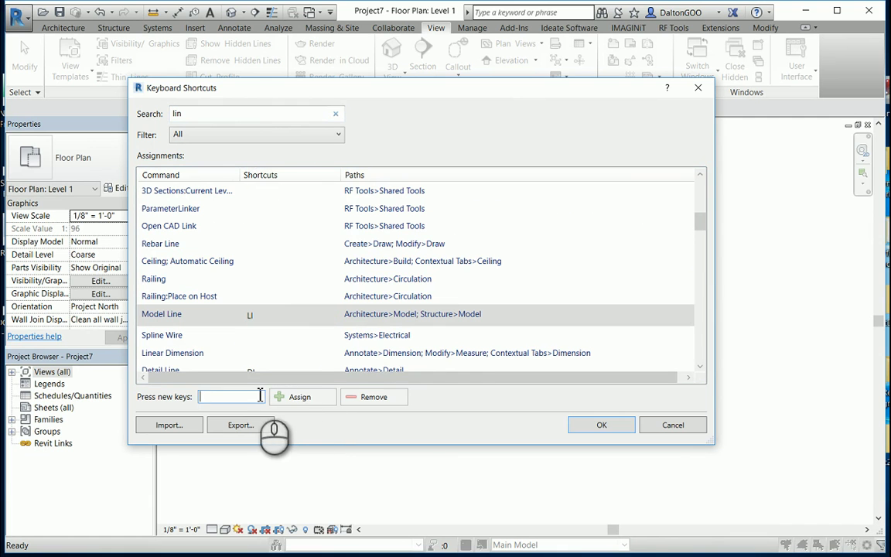
pyautogui.click(253, 397)
pyautogui.write('LIN')
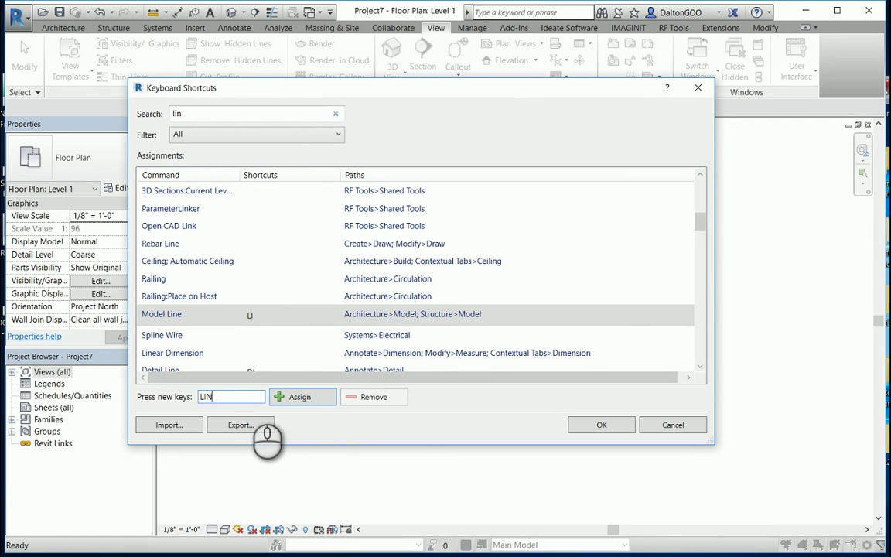
pyautogui.click(288, 398)
pyautogui.click(542, 319)
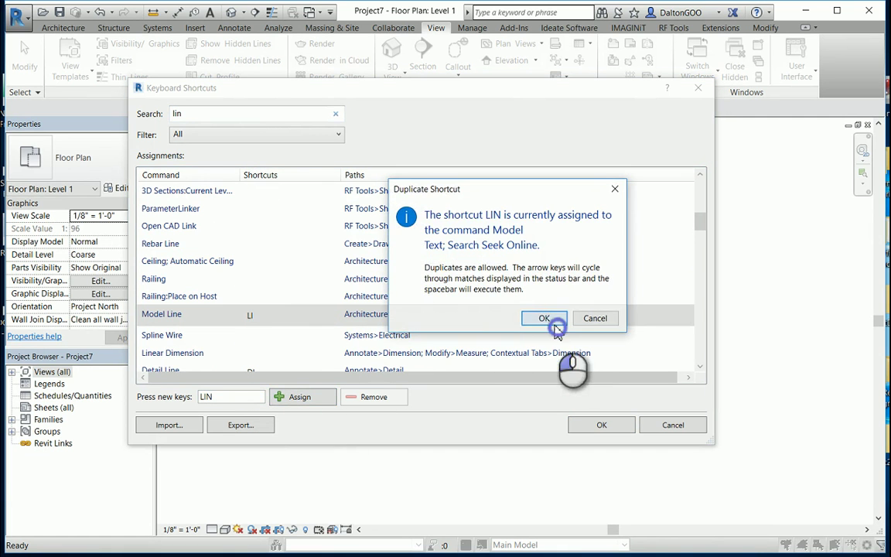
pyautogui.click(608, 424)
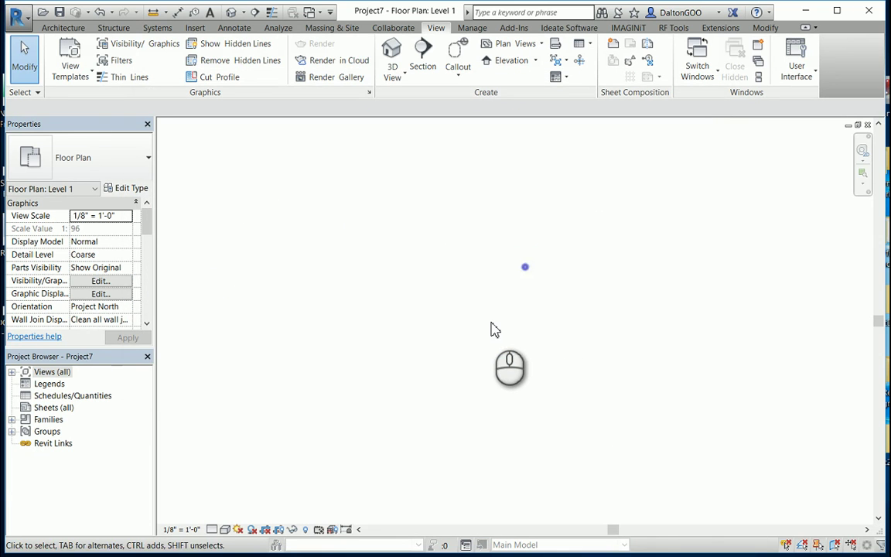
# - Enter the LIN shortcut in the floor plan view and read the matching command in the status bar
pyautogui.press('l')
pyautogui.press('i')
pyautogui.press('n')
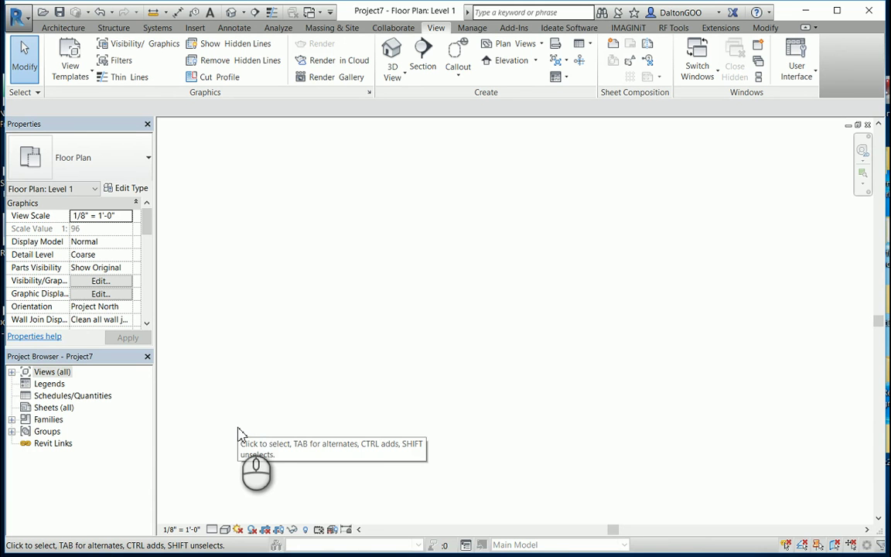
pyautogui.press('l')
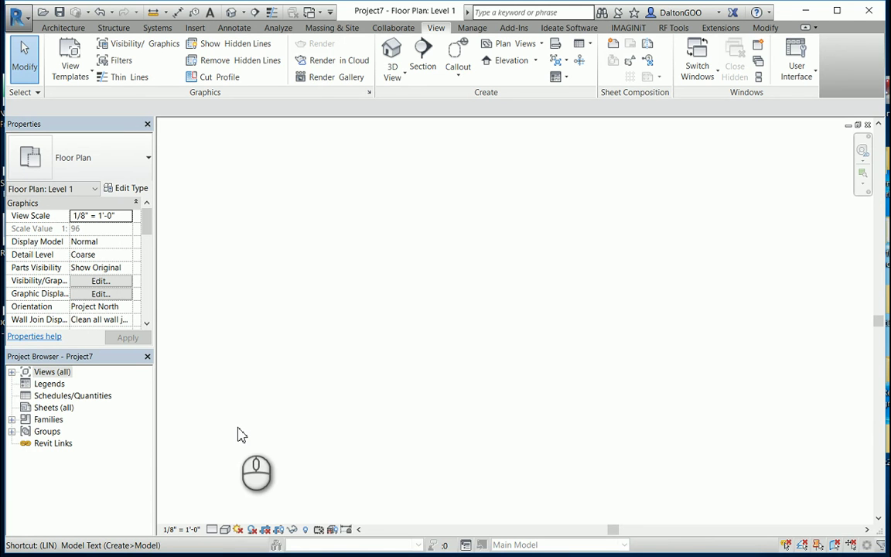
pyautogui.press('l')
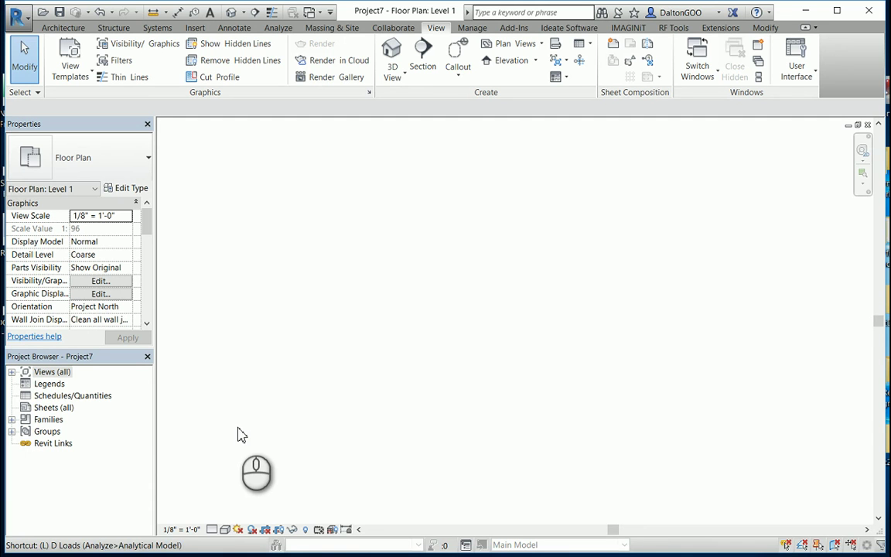
pyautogui.press('i')
pyautogui.press('n')
# - Cycle through the commands sharing the LIN shortcut in the status bar and try to run Model Text
pyautogui.press('Down')
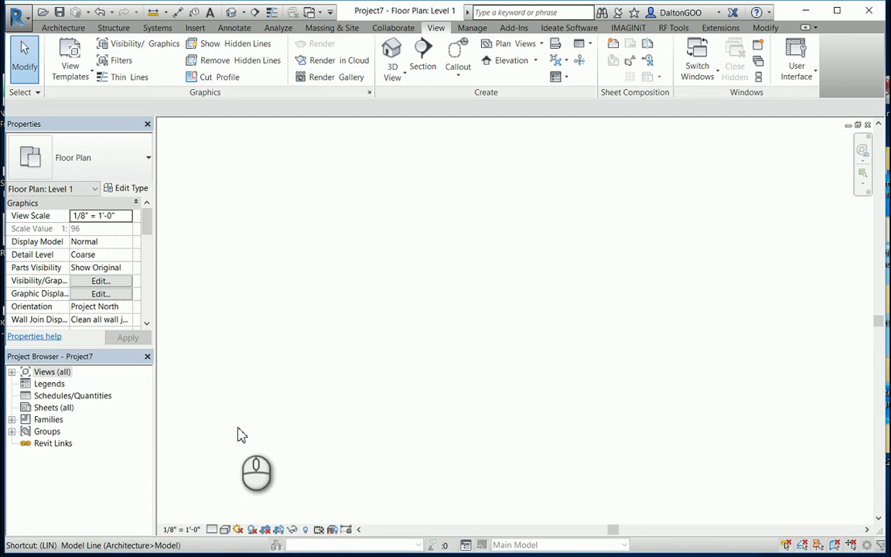
pyautogui.press('Down')
pyautogui.press('Down')
pyautogui.press('Down')
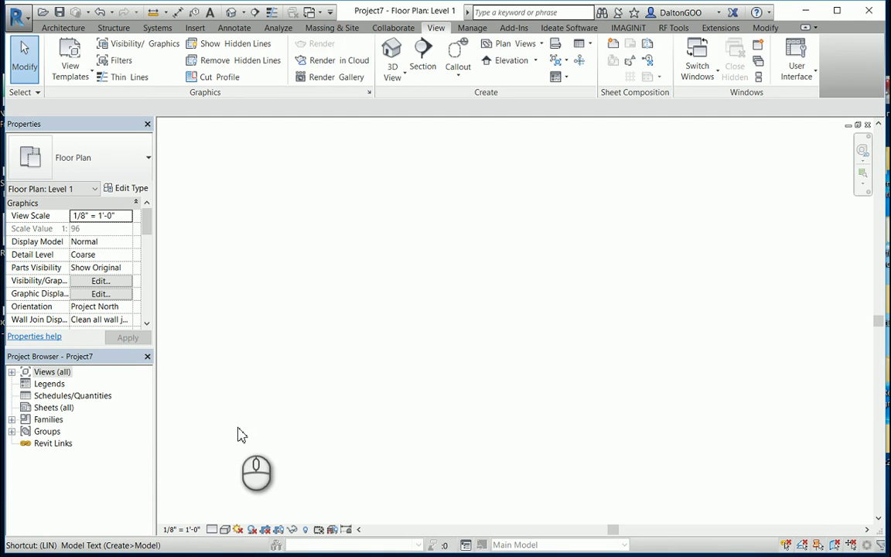
pyautogui.press('Down')
pyautogui.press('Down')
pyautogui.press('Down')
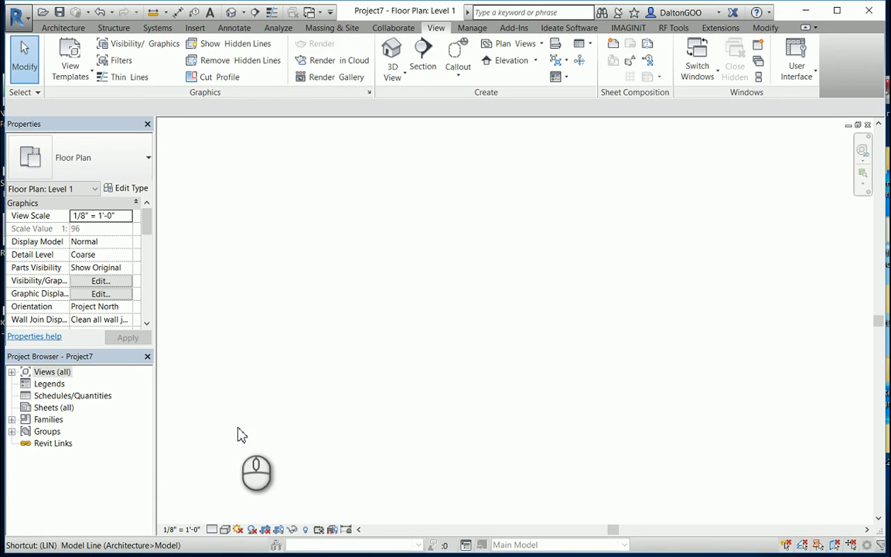
pyautogui.press('Down')
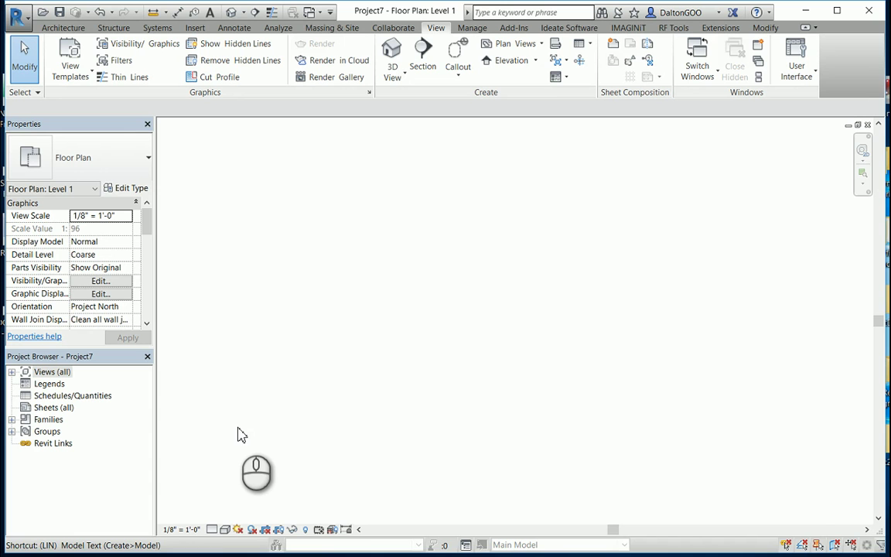
pyautogui.press('space')
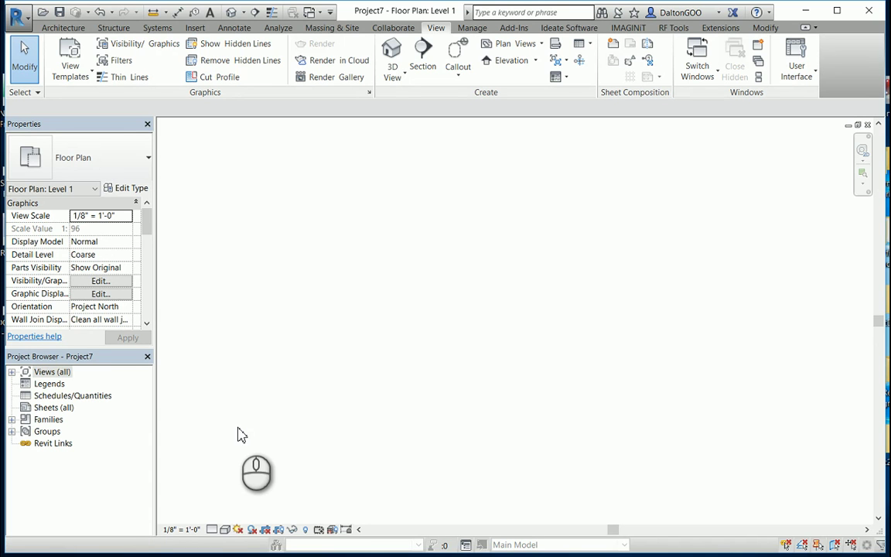